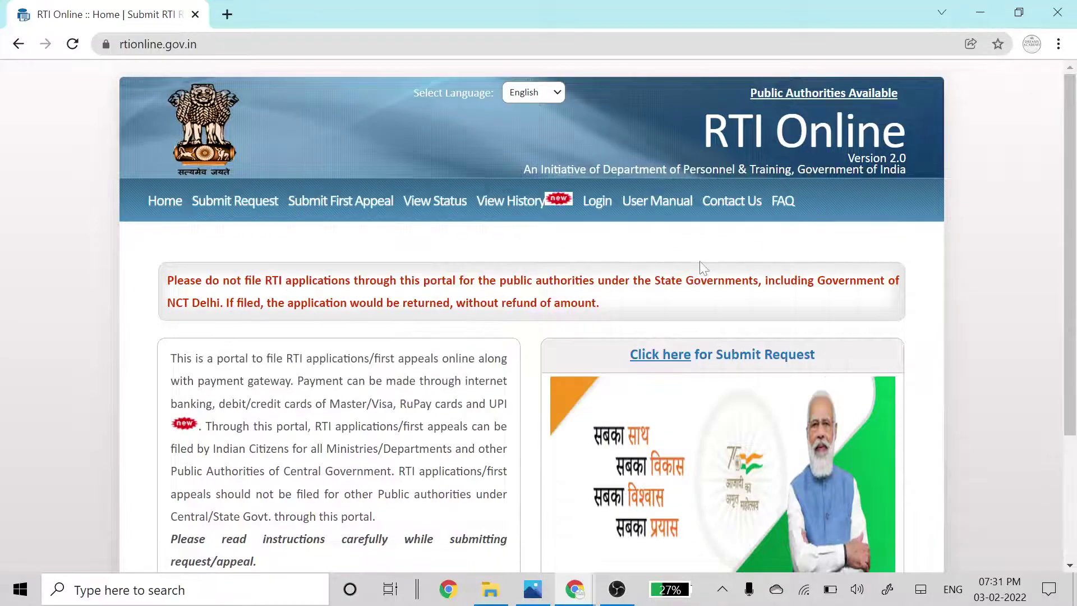
Start a new RTI request from the home page, accept the guidelines and submit them to reach the request form
{"action": "scroll", "coordinate": [699, 269], "scroll_direction": "down", "scroll_amount": 3}
{"action": "scroll", "coordinate": [699, 269], "scroll_direction": "up", "scroll_amount": 3}
{"action": "left_click", "coordinate": [659, 355]}
{"action": "scroll", "coordinate": [578, 212], "scroll_direction": "down", "scroll_amount": 10}
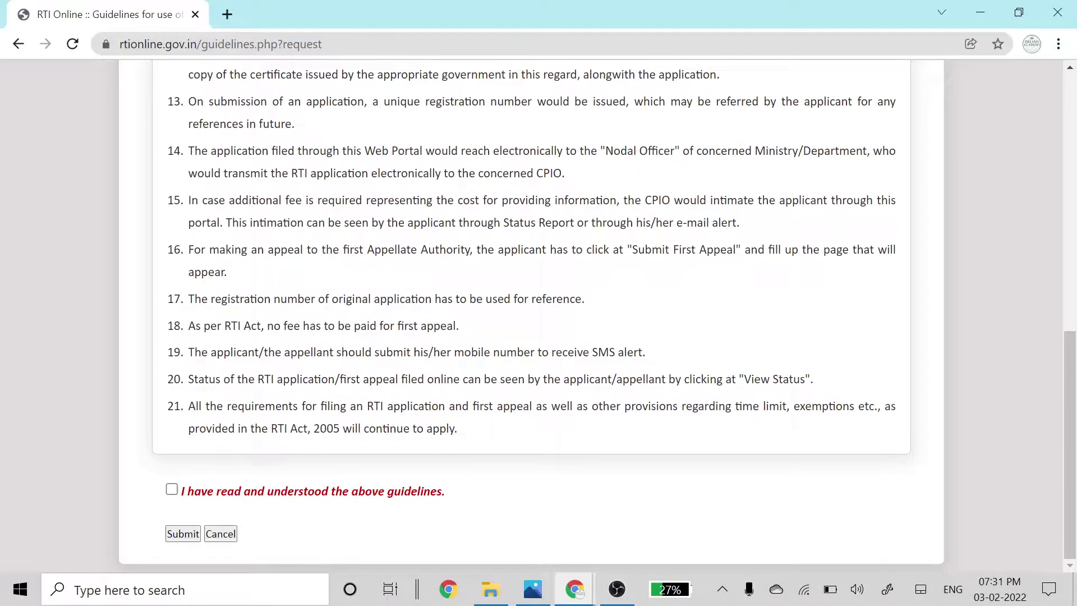
{"action": "left_click", "coordinate": [172, 489]}
{"action": "left_click", "coordinate": [183, 533]}
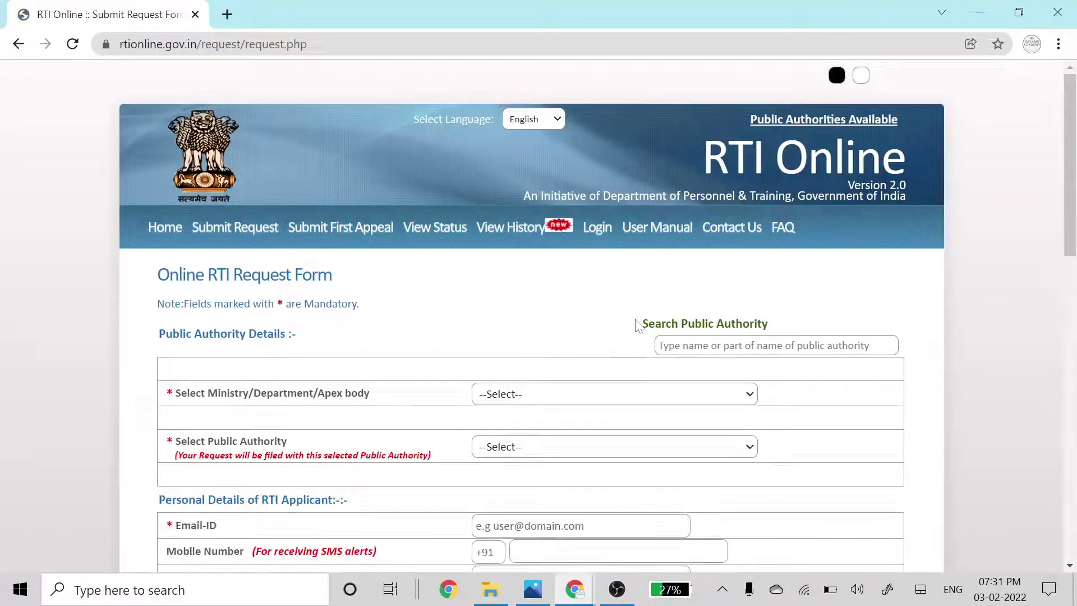
Search the public authorities for "ncte" and select National Council for Teacher Education as the authority for the request
{"action": "scroll", "coordinate": [634, 337], "scroll_direction": "down", "scroll_amount": 12}
{"action": "scroll", "coordinate": [639, 326], "scroll_direction": "up", "scroll_amount": 12}
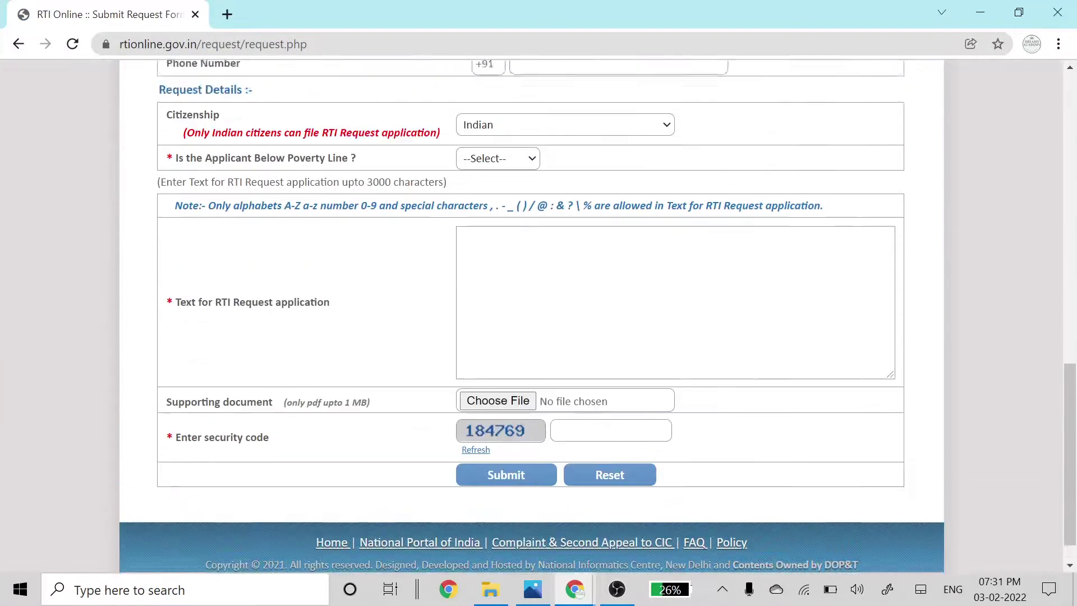
{"action": "scroll", "coordinate": [706, 277], "scroll_direction": "down", "scroll_amount": 1}
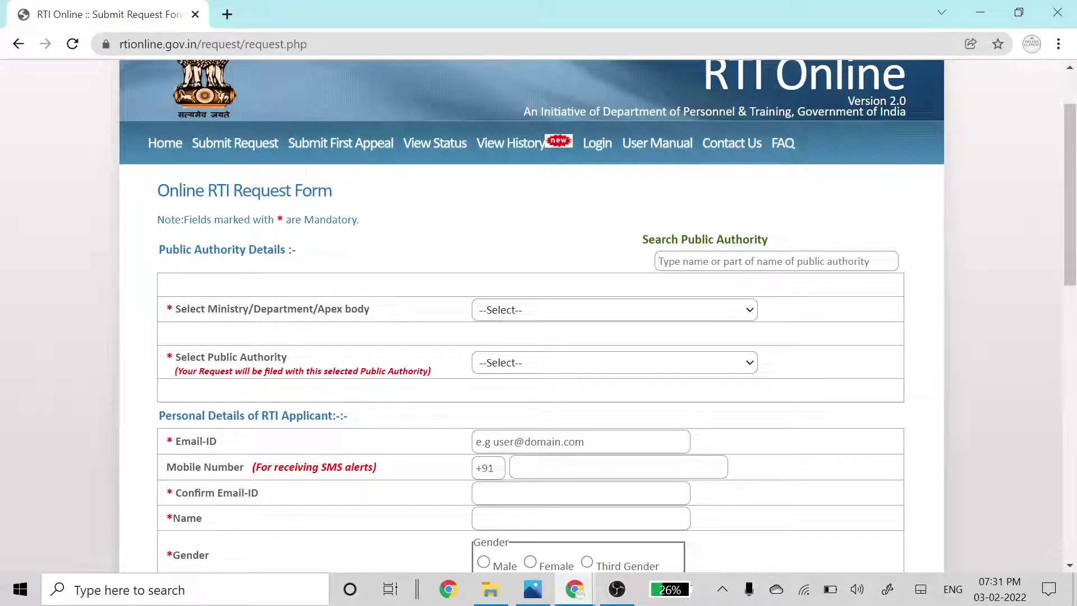
{"action": "type", "text": "ncte"}
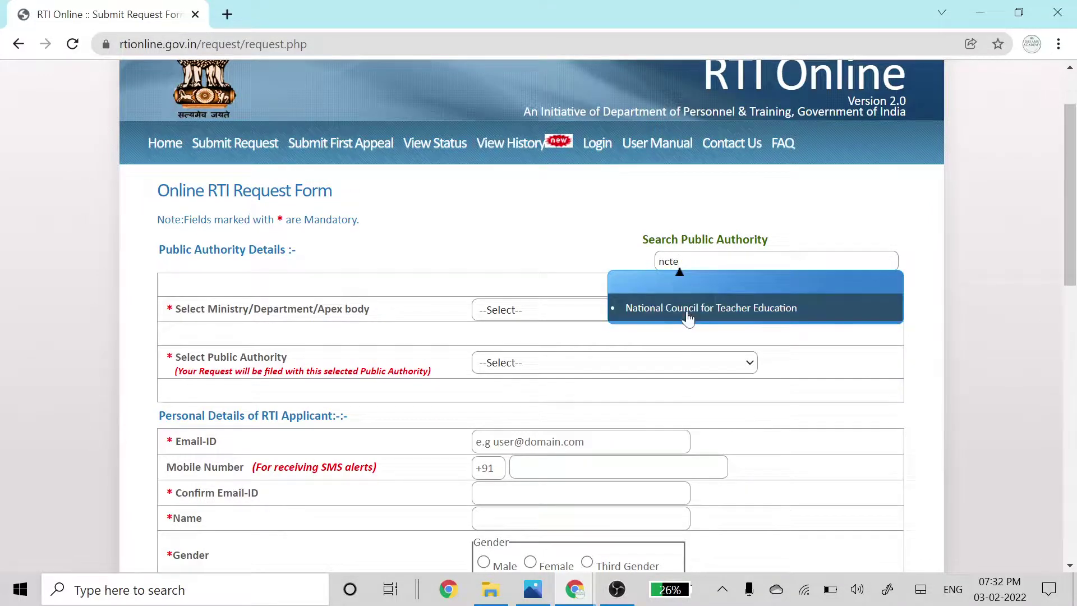
{"action": "left_click", "coordinate": [690, 309]}
{"action": "left_click", "coordinate": [685, 181]}
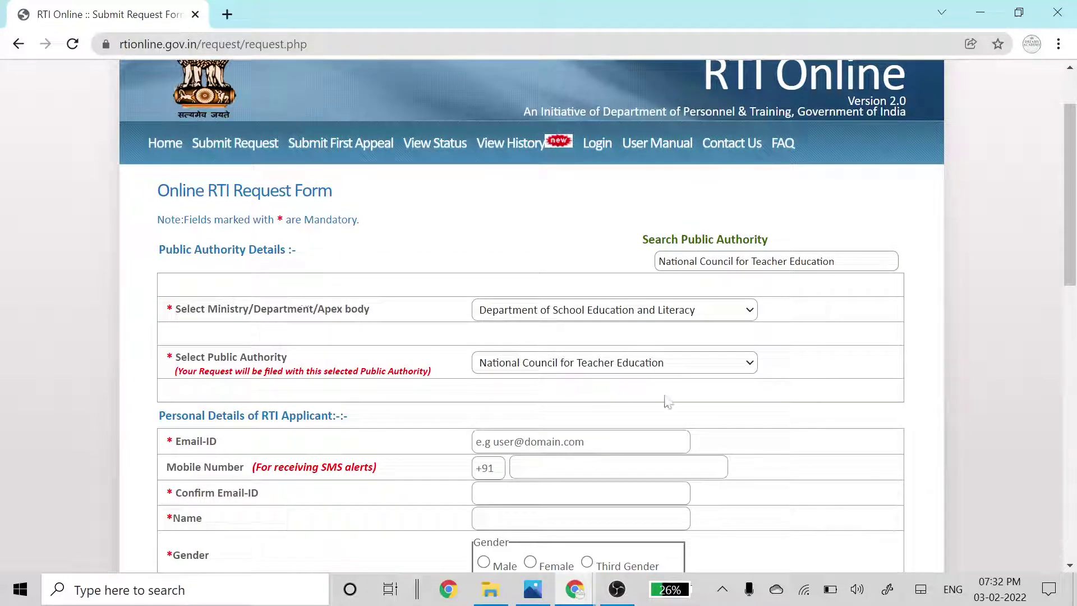
Fill in the applicant's e-mail, mobile number, name and address, with gender Male, status Urban and educational status Literate, Graduate
{"action": "scroll", "coordinate": [668, 371], "scroll_direction": "down", "scroll_amount": 3}
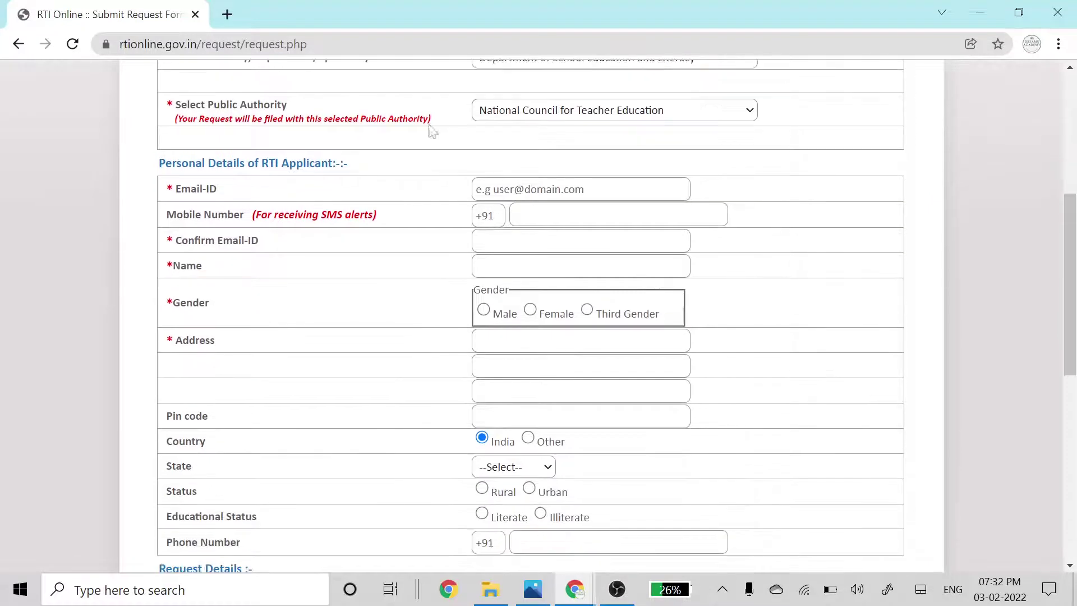
{"action": "left_click", "coordinate": [476, 194]}
{"action": "left_click", "coordinate": [531, 236]}
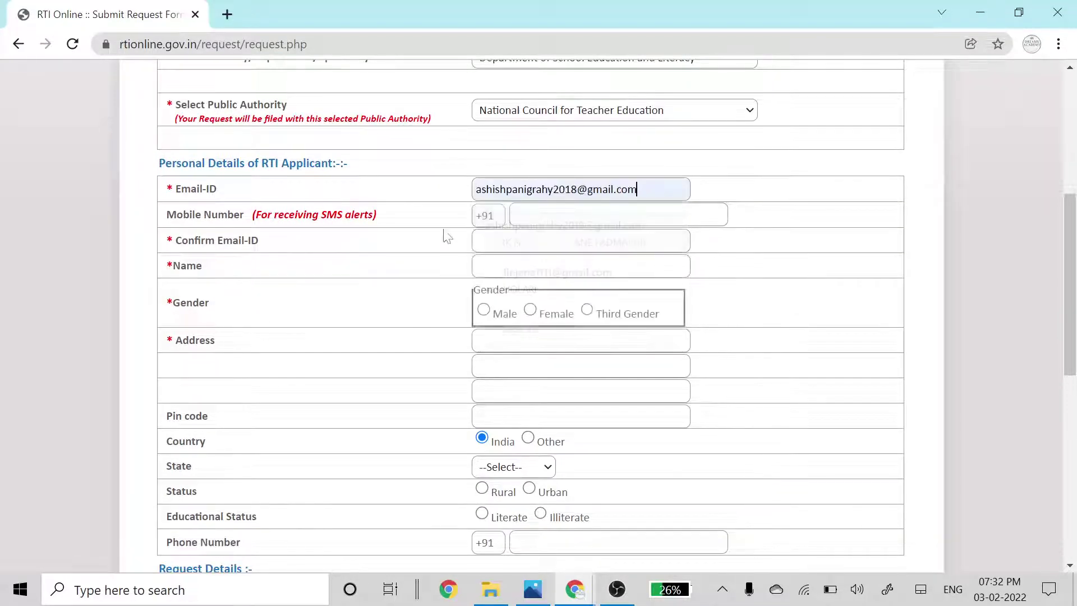
{"action": "left_click", "coordinate": [553, 223]}
{"action": "left_click", "coordinate": [553, 248]}
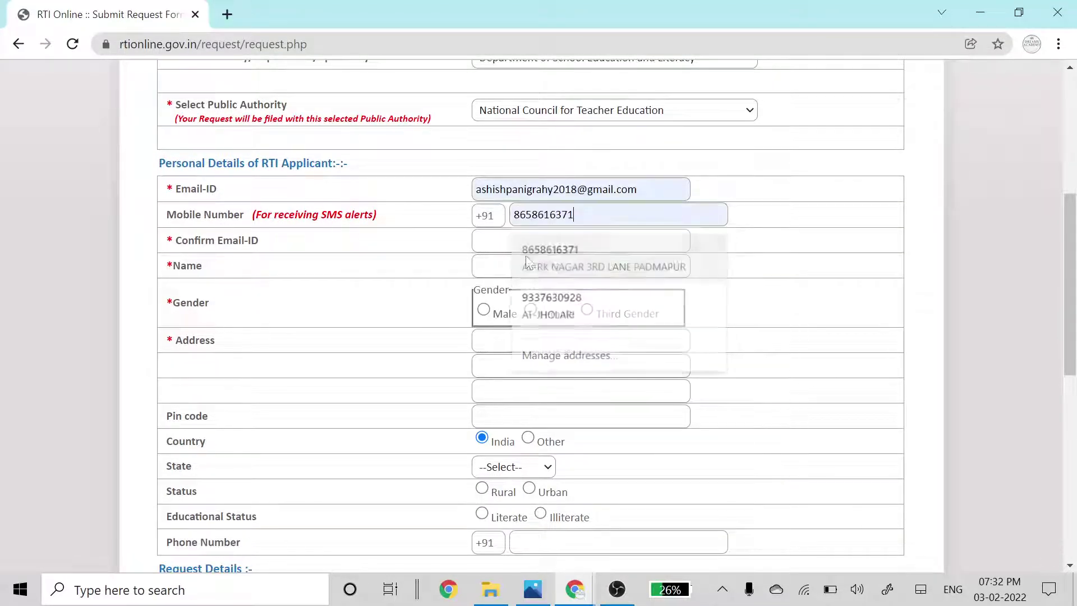
{"action": "key", "text": "Tab"}
{"action": "key", "text": "Down"}
{"action": "key", "text": "Down"}
{"action": "left_click", "coordinate": [532, 288]}
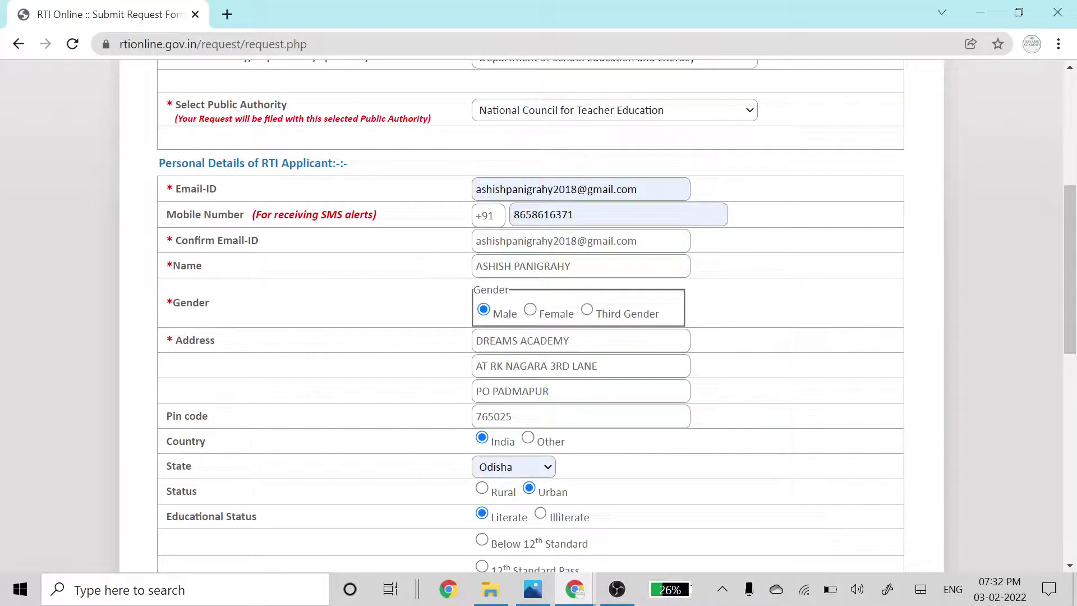
Set the below-poverty-line question in the request details to No
{"action": "scroll", "coordinate": [381, 289], "scroll_direction": "down", "scroll_amount": 3}
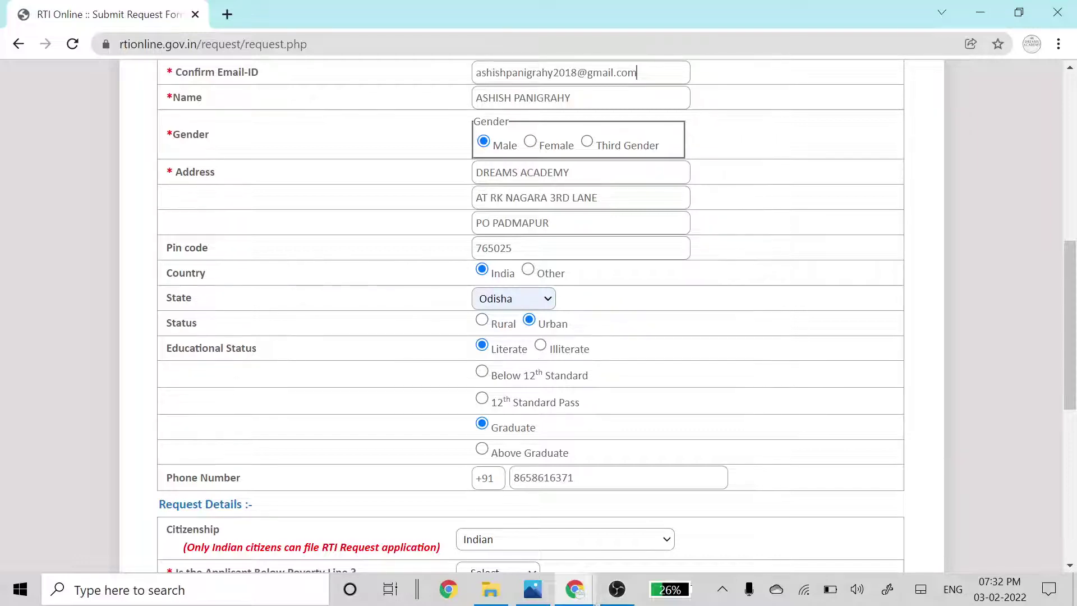
{"action": "scroll", "coordinate": [508, 400], "scroll_direction": "down", "scroll_amount": 3}
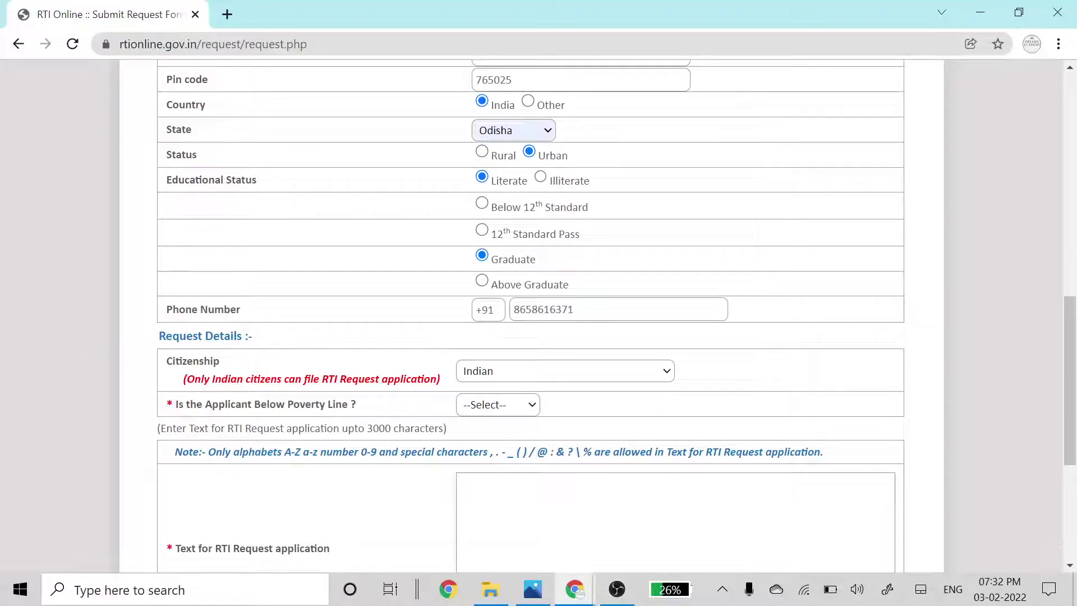
{"action": "scroll", "coordinate": [517, 391], "scroll_direction": "down", "scroll_amount": 1}
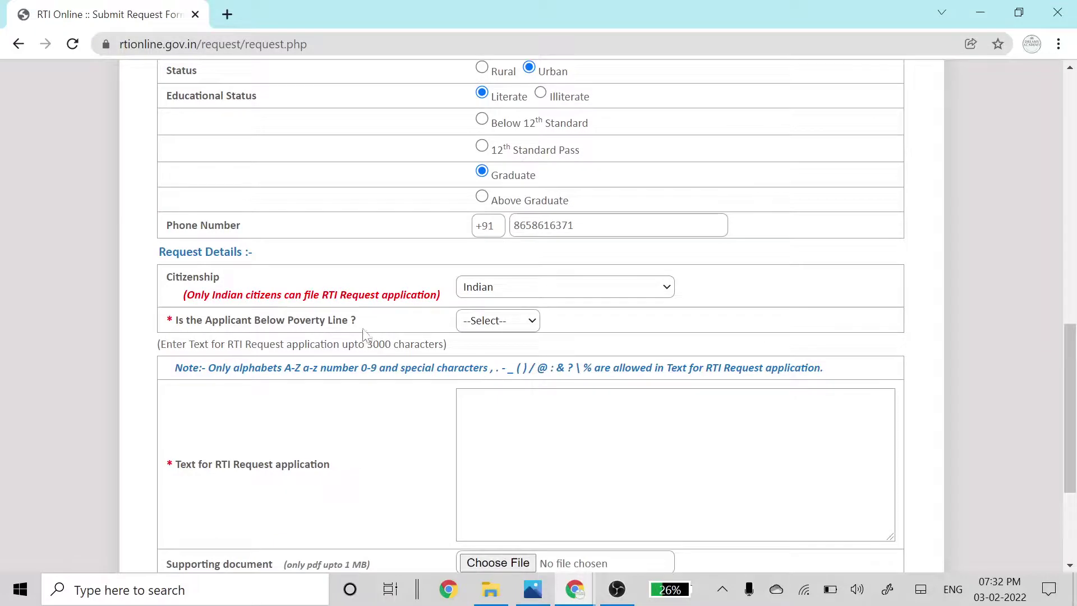
{"action": "left_click", "coordinate": [515, 322]}
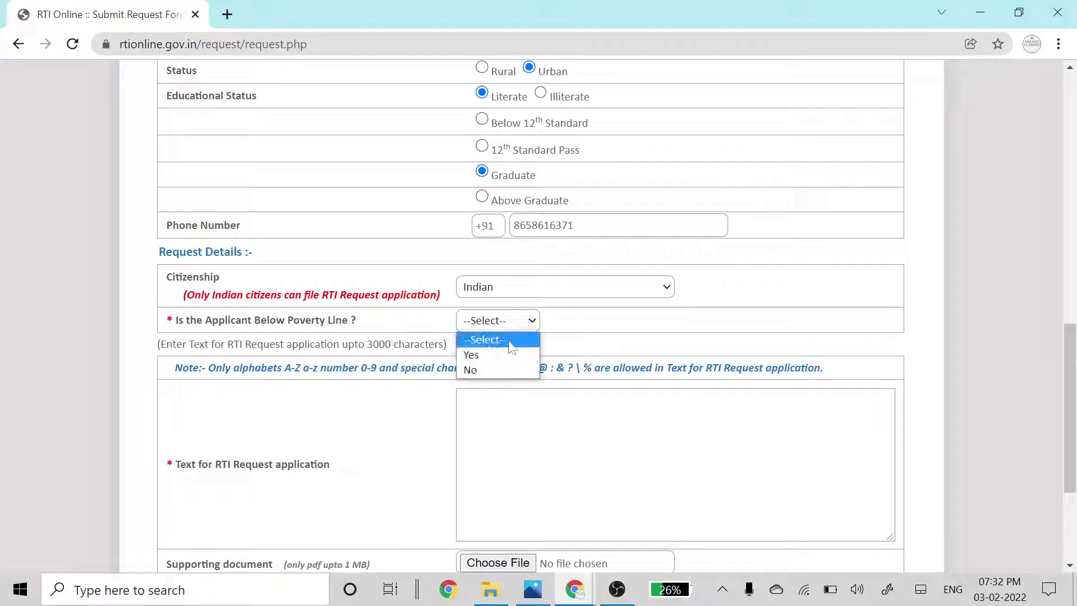
{"action": "left_click", "coordinate": [502, 369]}
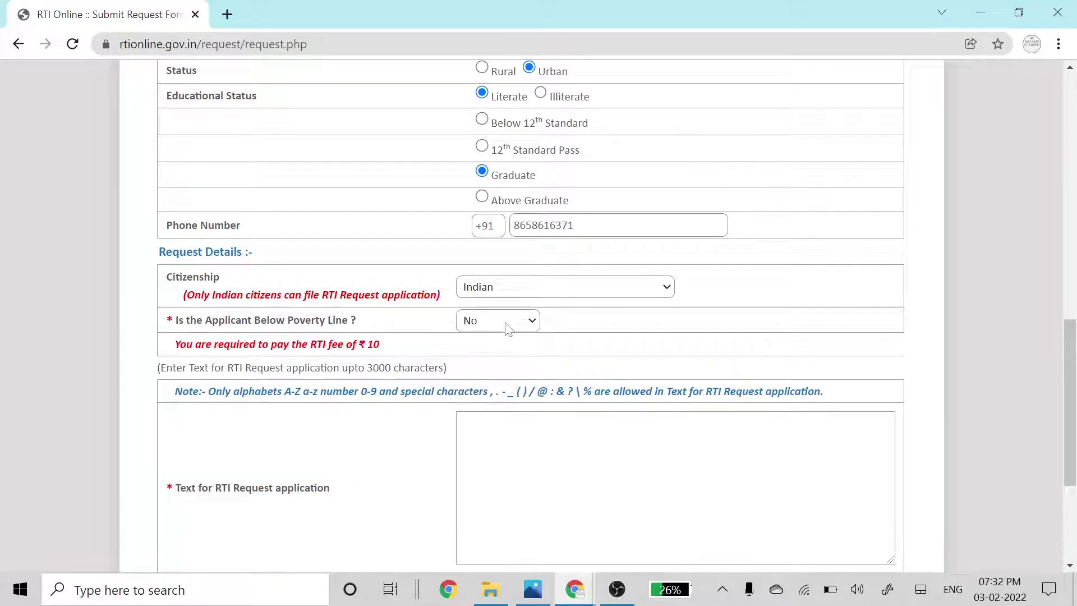
Enter the RTI request text "is gowtam college of education which is situated at-................... recognised bt ncte for rhe academic session 2021-2023?"
{"action": "scroll", "coordinate": [382, 365], "scroll_direction": "down", "scroll_amount": 3}
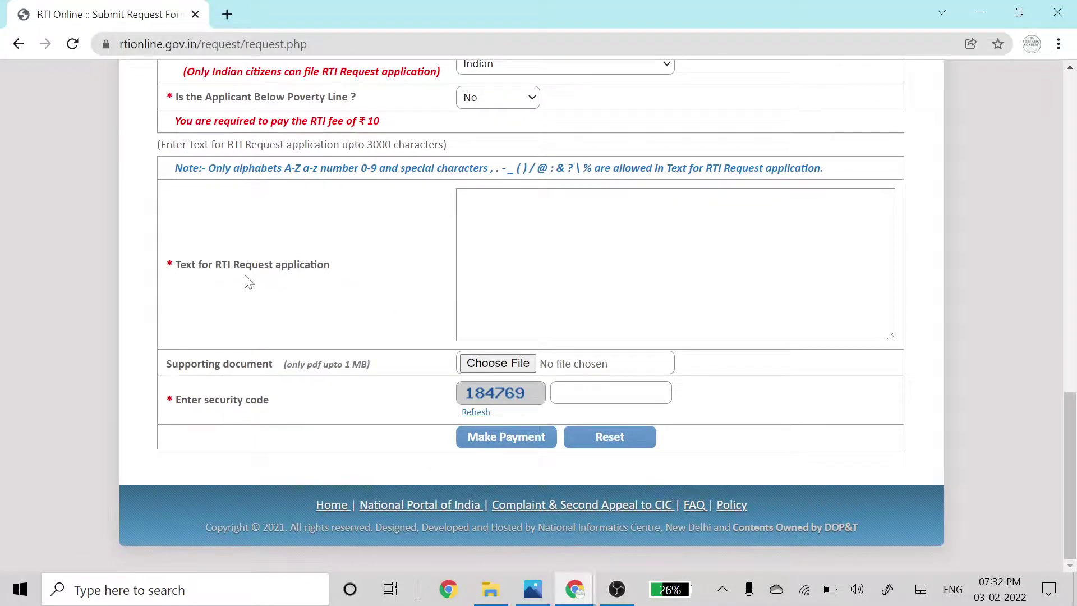
{"action": "left_click", "coordinate": [459, 197]}
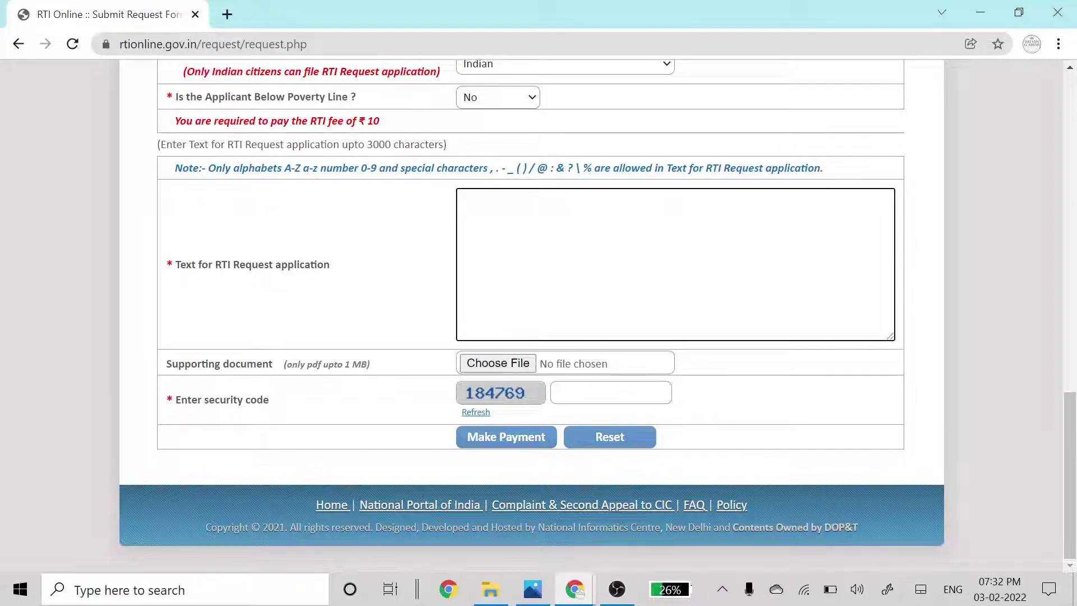
{"action": "type", "text": "is gowtam college of edu"}
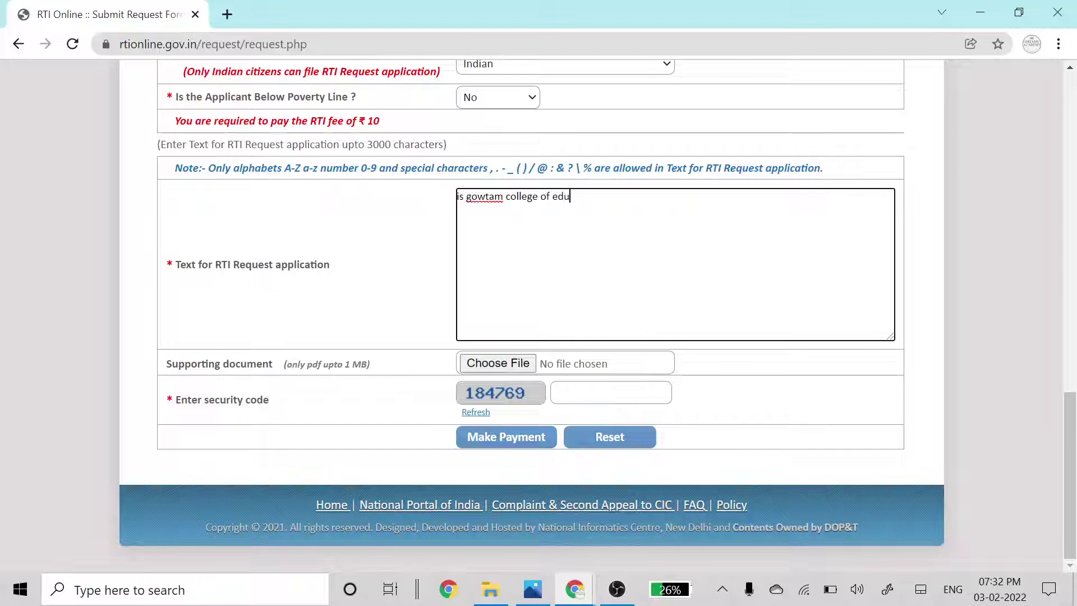
{"action": "type", "text": "cation w"}
{"action": "type", "text": "hich is situa"}
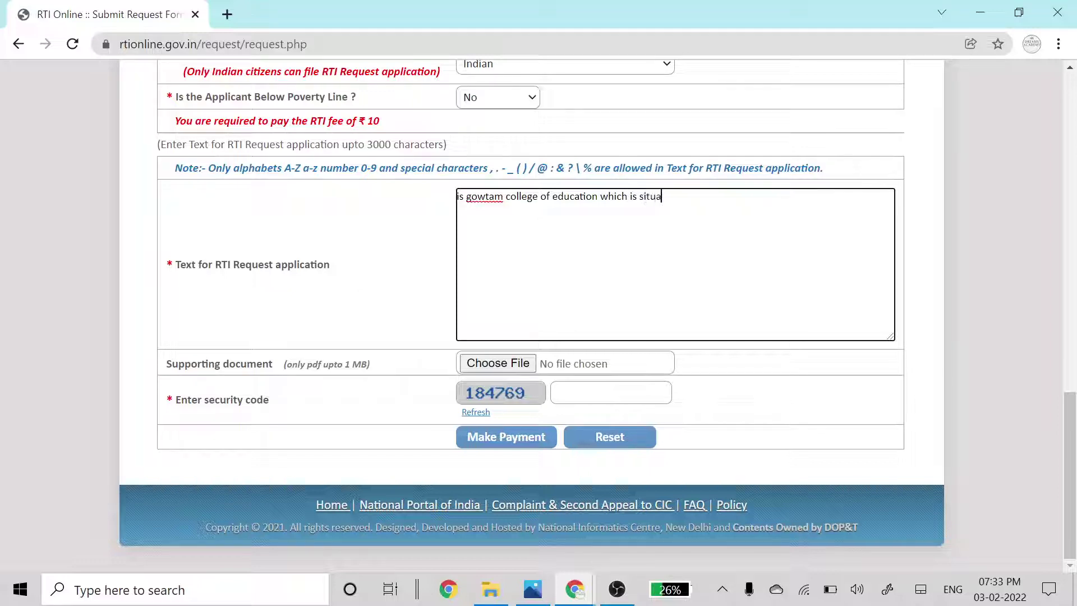
{"action": "type", "text": "ted at-"}
{"action": "type", "text": ".................. recognis"}
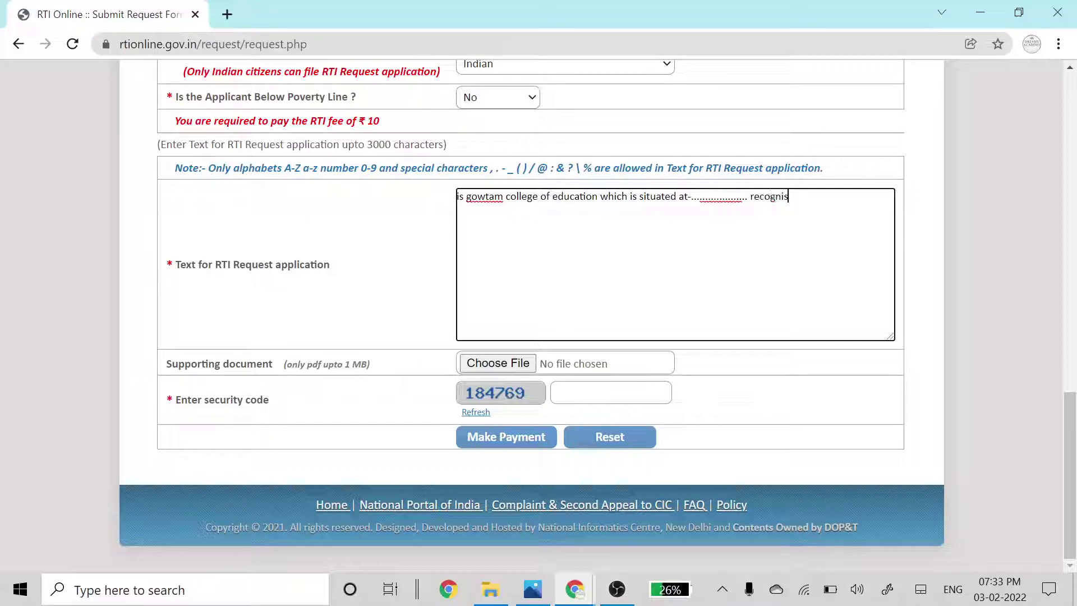
{"action": "type", "text": "ed bt ncte d"}
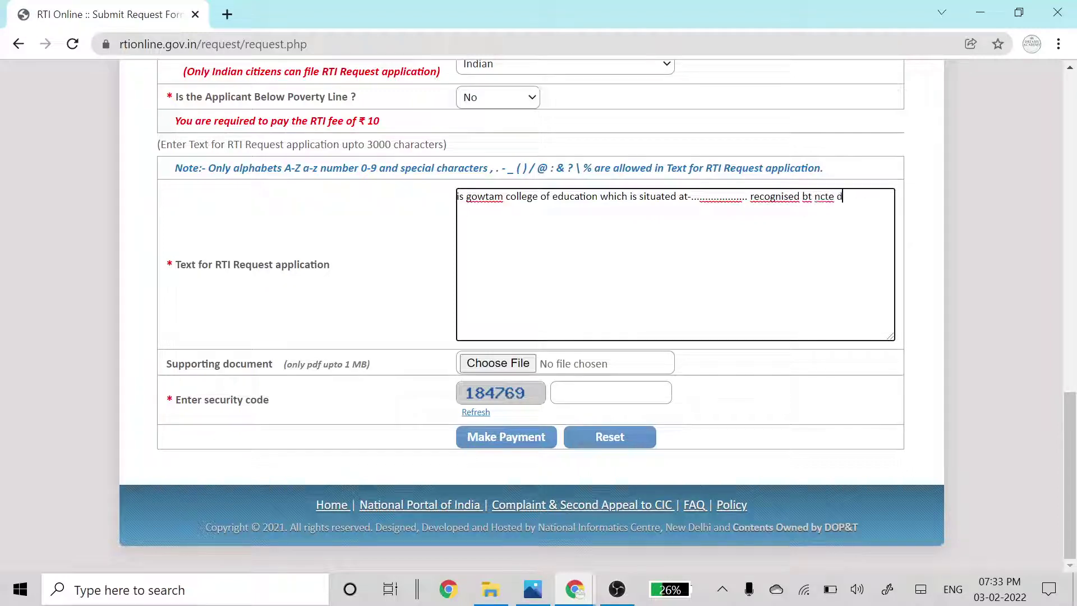
{"action": "type", "text": "for rhe academic session"}
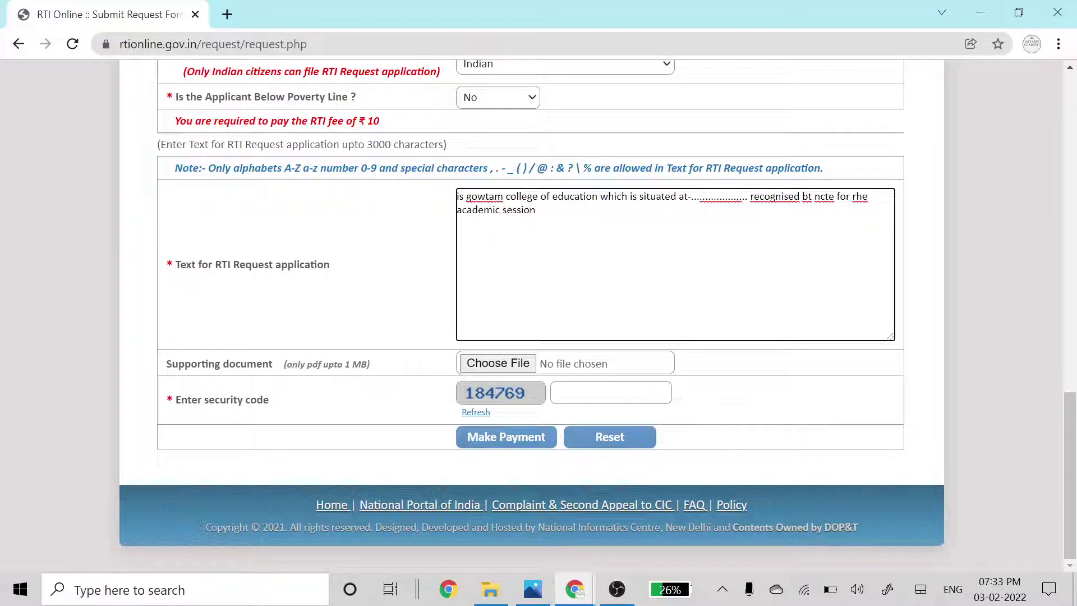
{"action": "type", "text": " 2021-2023"}
{"action": "type", "text": "?"}
Enter the displayed security code, proceed to payment and confirm submission of the RTI request
{"action": "left_click", "coordinate": [611, 393]}
{"action": "type", "text": "1"}
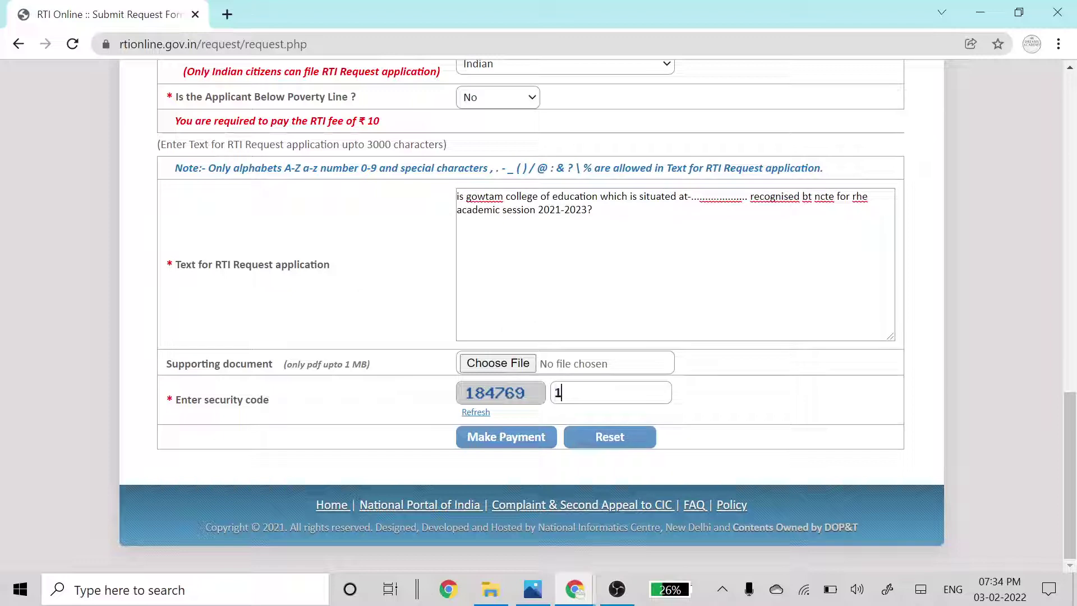
{"action": "type", "text": "84769"}
{"action": "left_click", "coordinate": [483, 447]}
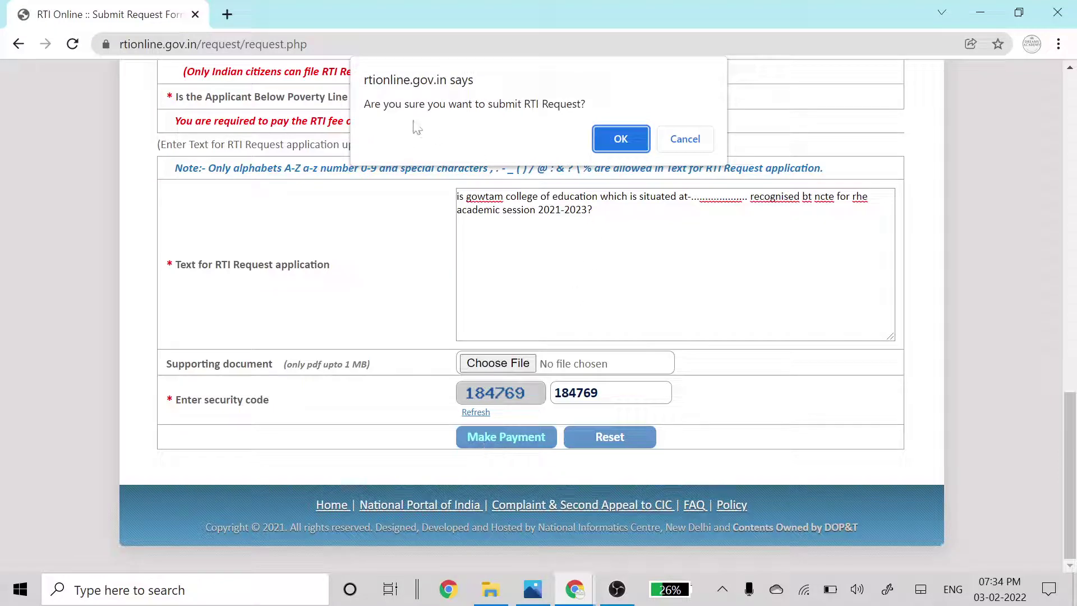
{"action": "left_click", "coordinate": [613, 143]}
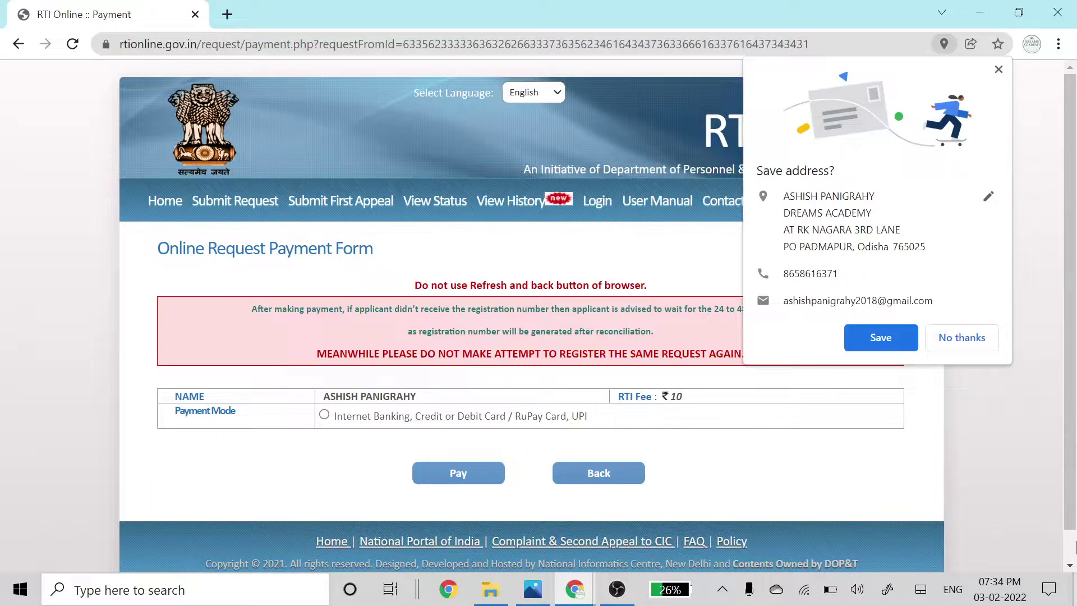
Decline saving the address, choose the Internet Banking, Card, UPI mode with Payment Gateway, and proceed to the SBI payment site
{"action": "left_click", "coordinate": [960, 337]}
{"action": "scroll", "coordinate": [620, 339], "scroll_direction": "down", "scroll_amount": 1}
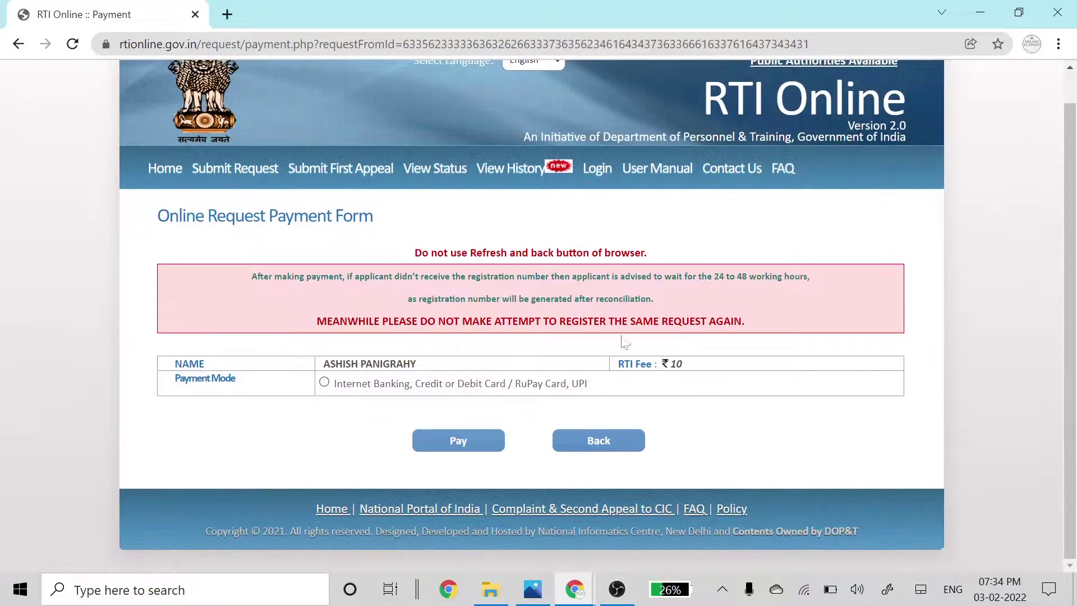
{"action": "left_click", "coordinate": [324, 382]}
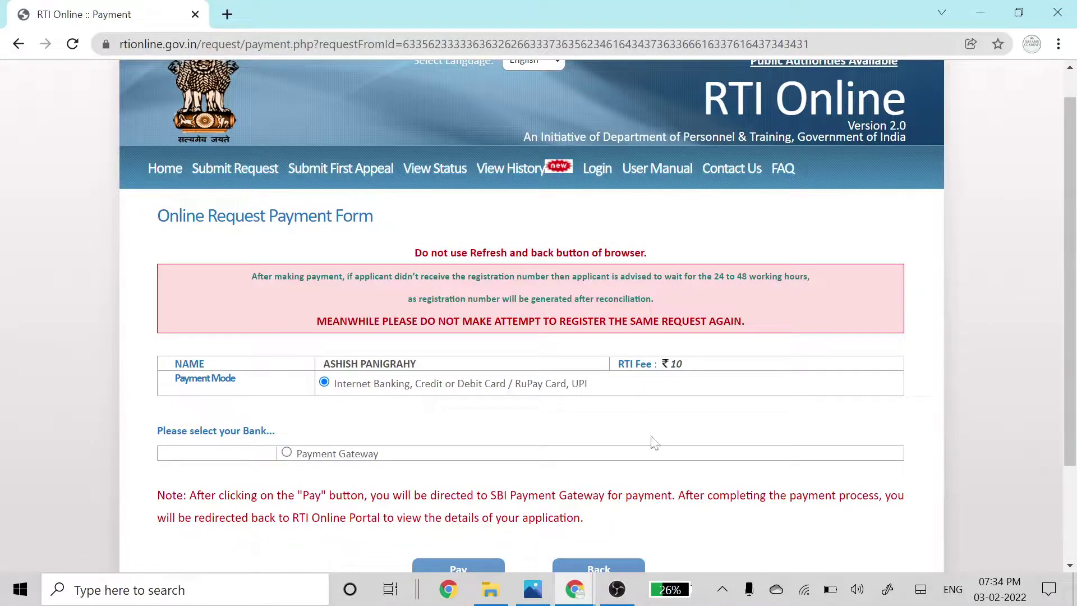
{"action": "left_click", "coordinate": [287, 453]}
{"action": "scroll", "coordinate": [377, 476], "scroll_direction": "down", "scroll_amount": 1}
{"action": "scroll", "coordinate": [377, 475], "scroll_direction": "down", "scroll_amount": 2}
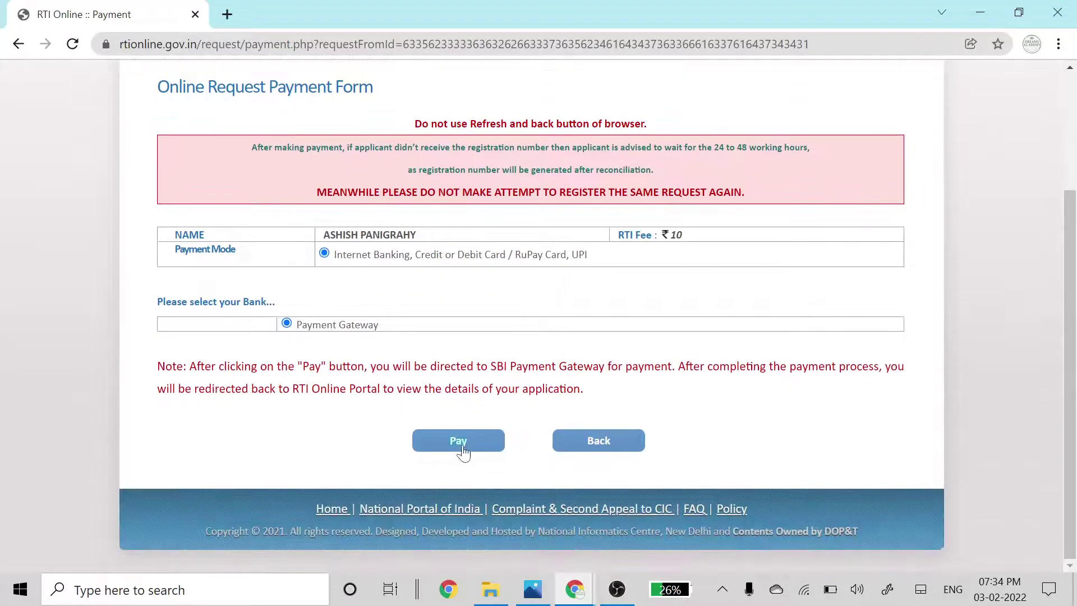
{"action": "left_click", "coordinate": [459, 445]}
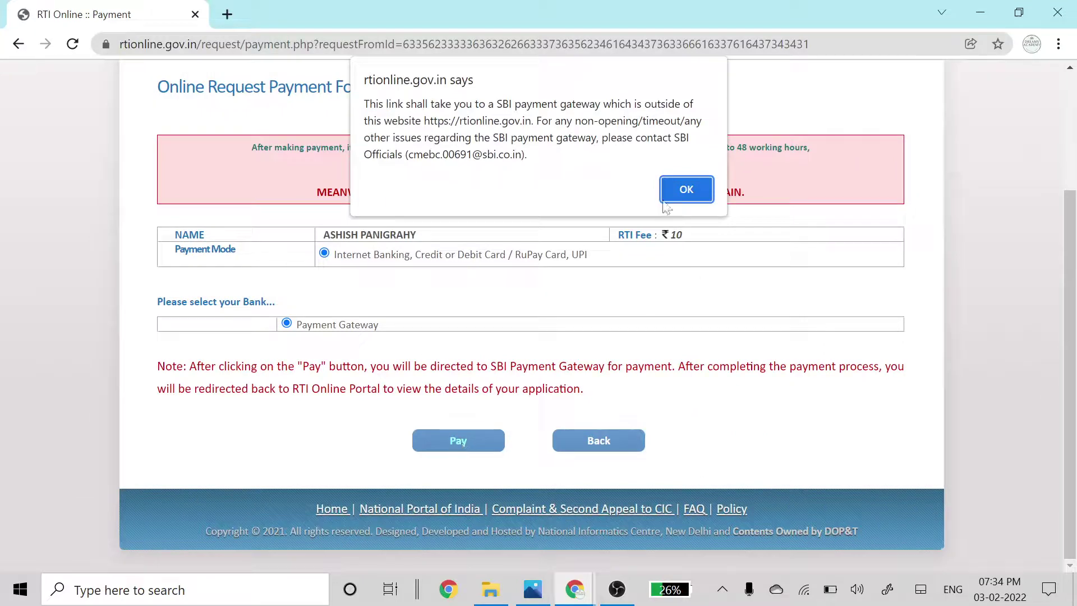
{"action": "left_click", "coordinate": [685, 191]}
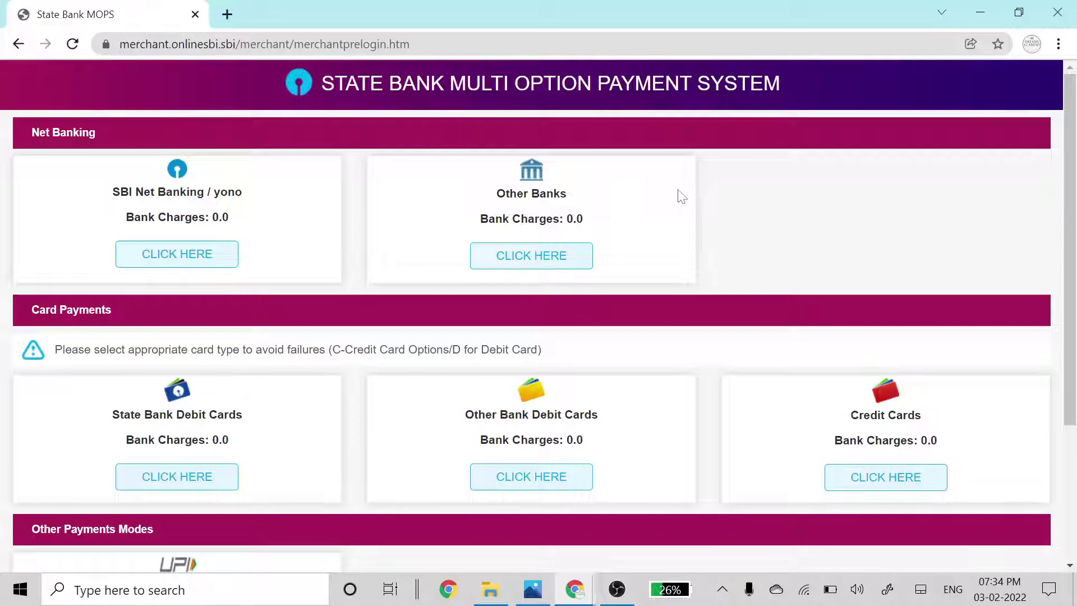
Choose UPI as the payment method, select the QR code option and confirm the payment
{"action": "scroll", "coordinate": [662, 208], "scroll_direction": "down", "scroll_amount": 4}
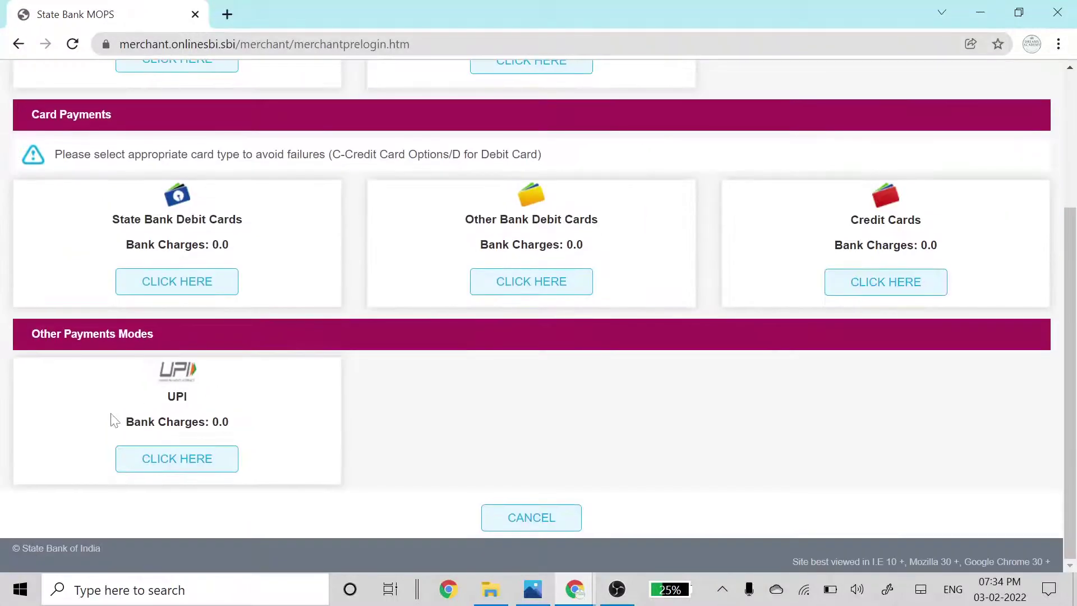
{"action": "left_click", "coordinate": [178, 470]}
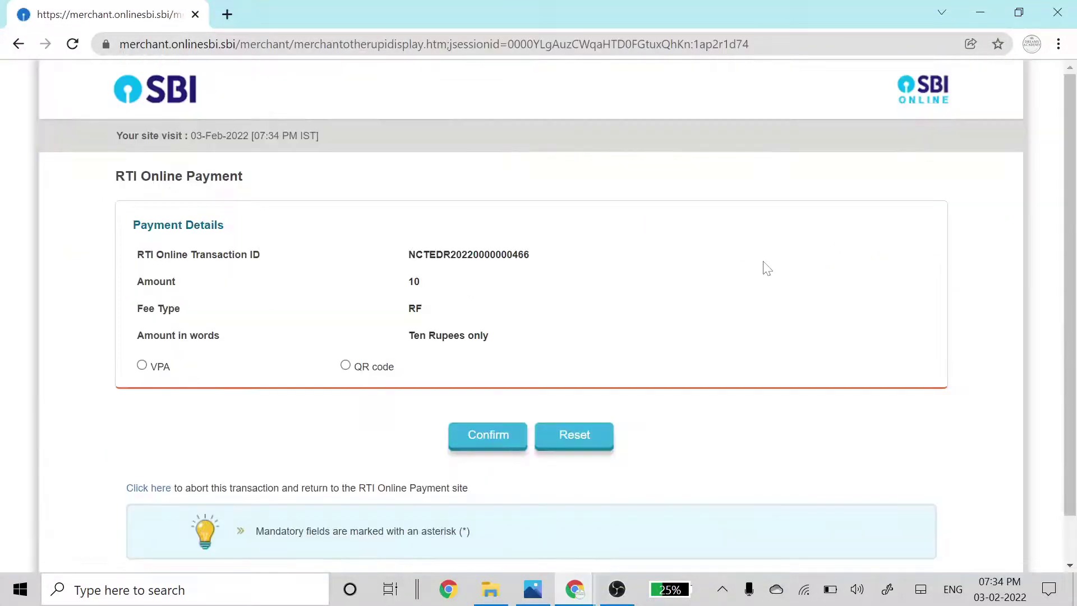
{"action": "scroll", "coordinate": [622, 277], "scroll_direction": "down", "scroll_amount": 1}
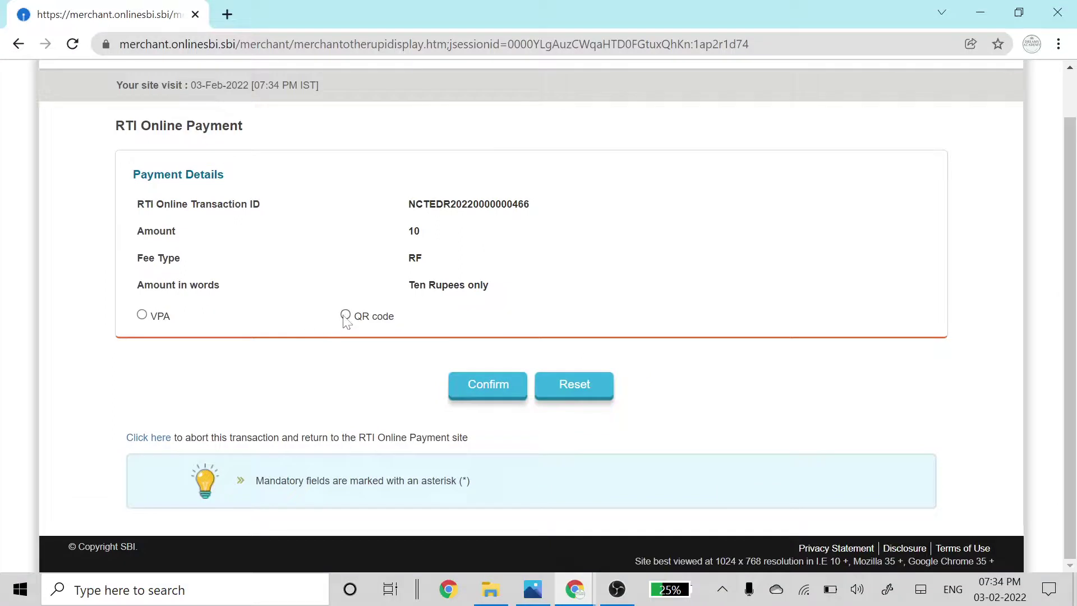
{"action": "left_click", "coordinate": [345, 314]}
{"action": "left_click", "coordinate": [476, 386]}
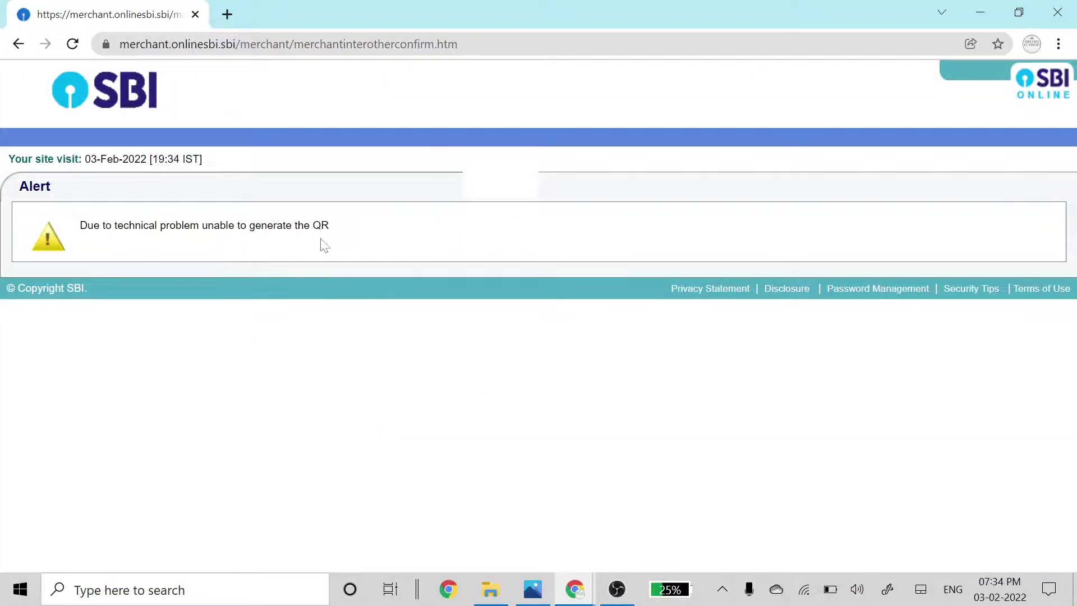
Try to go back from the QR code alert page and reload it
{"action": "left_click", "coordinate": [19, 44]}
{"action": "left_click", "coordinate": [19, 45]}
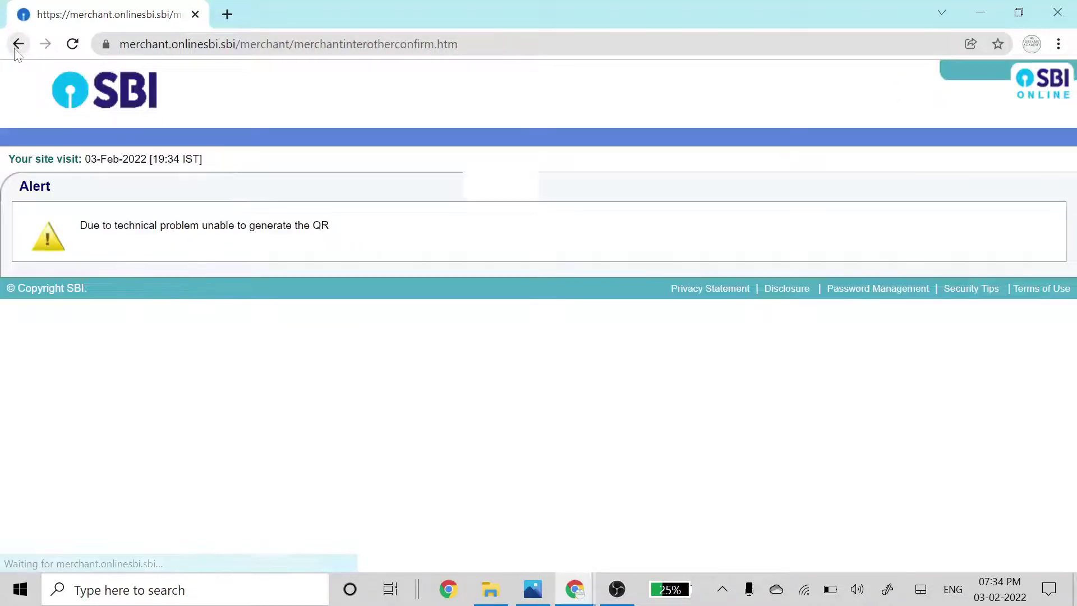
{"action": "left_click", "coordinate": [73, 44]}
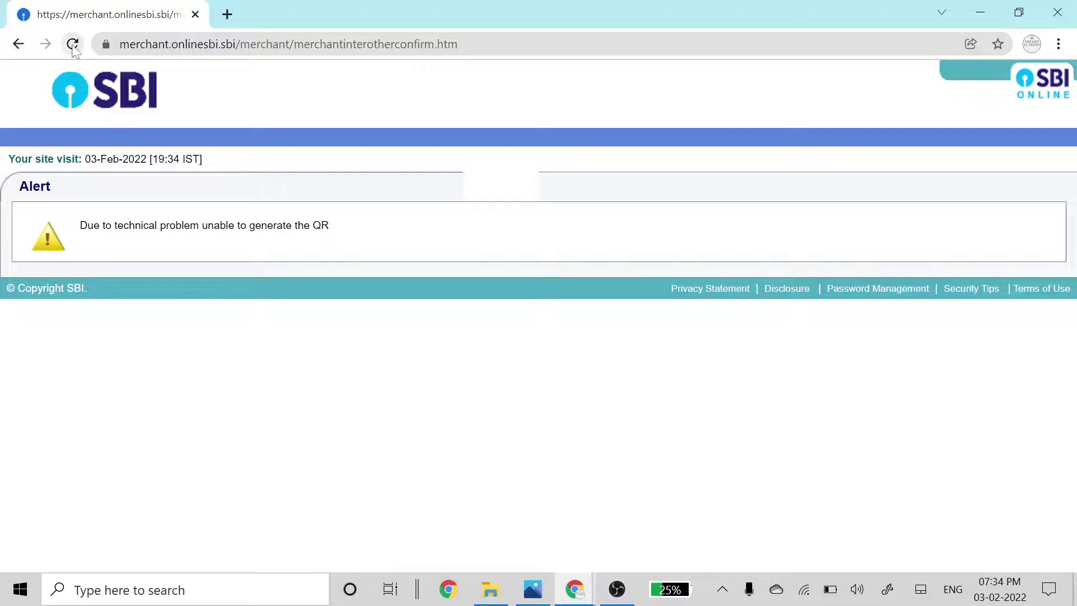
{"action": "left_click", "coordinate": [678, 176]}
{"action": "left_click", "coordinate": [618, 590]}
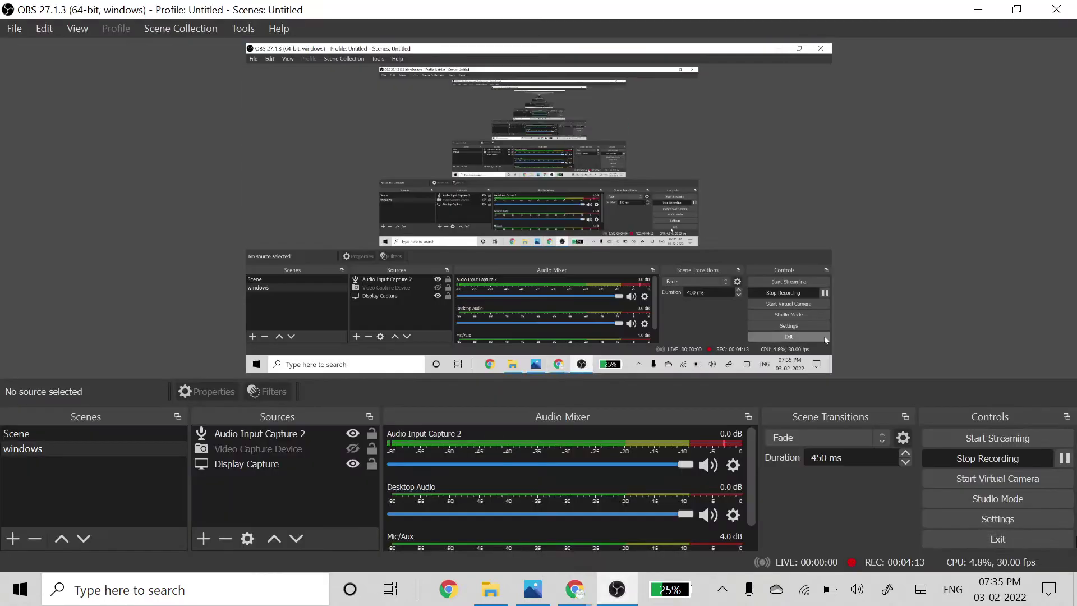